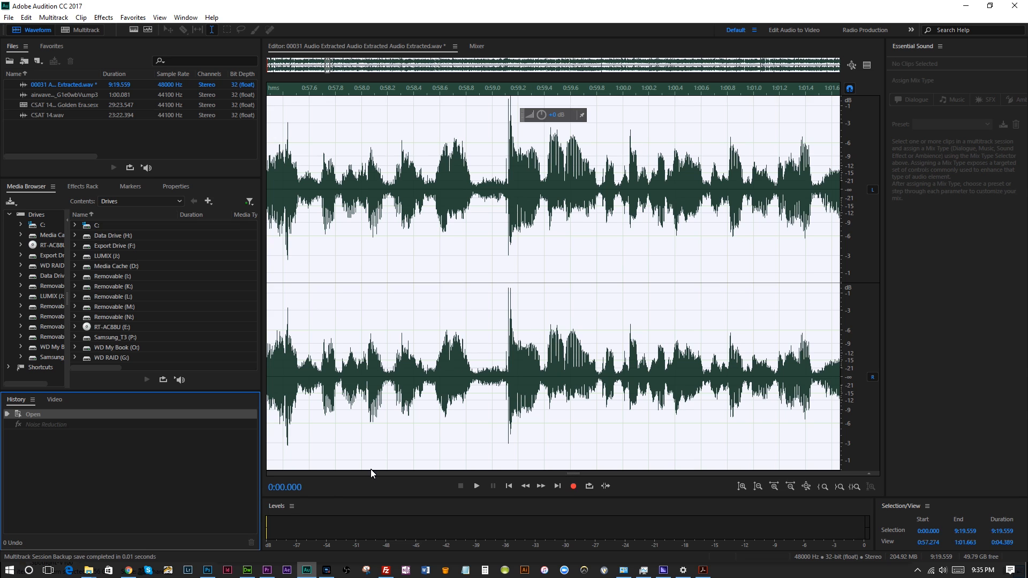
- Switch to Premiere Pro to view the 00031 sequence and its extracted audio clip, and return to Audition
click(267, 570)
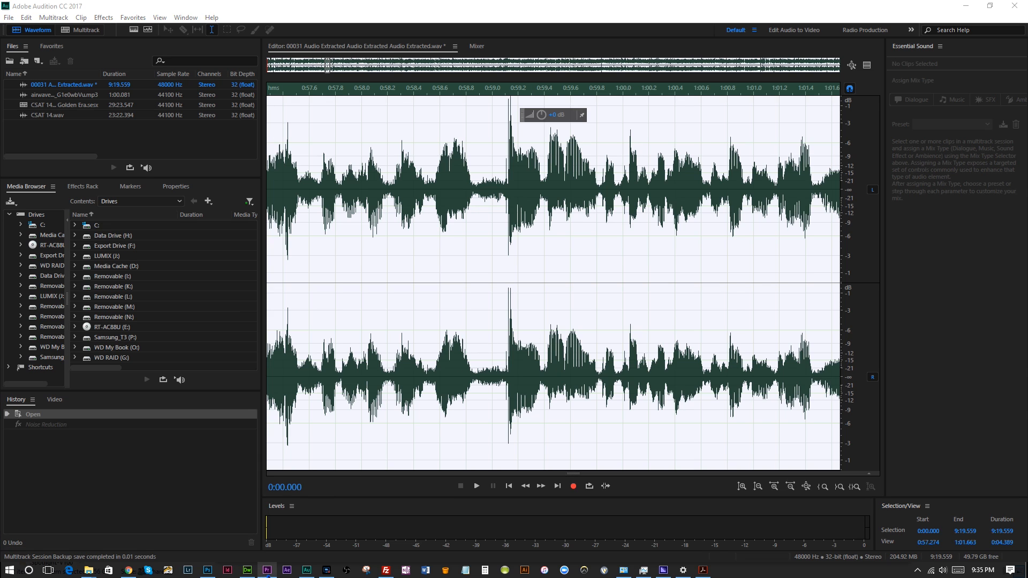
right_click(270, 574)
click(269, 574)
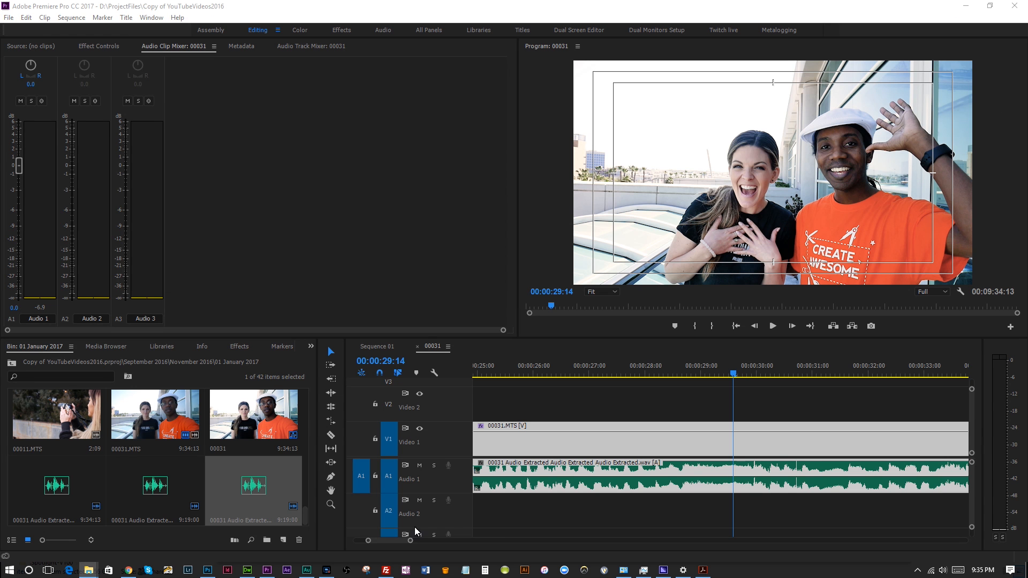
mouse_move(304, 573)
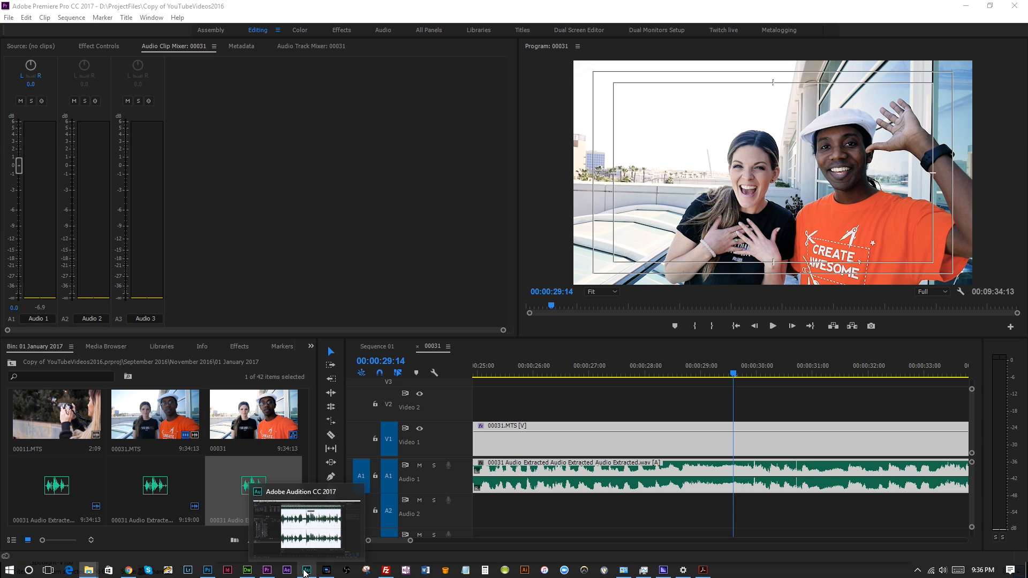
click(309, 492)
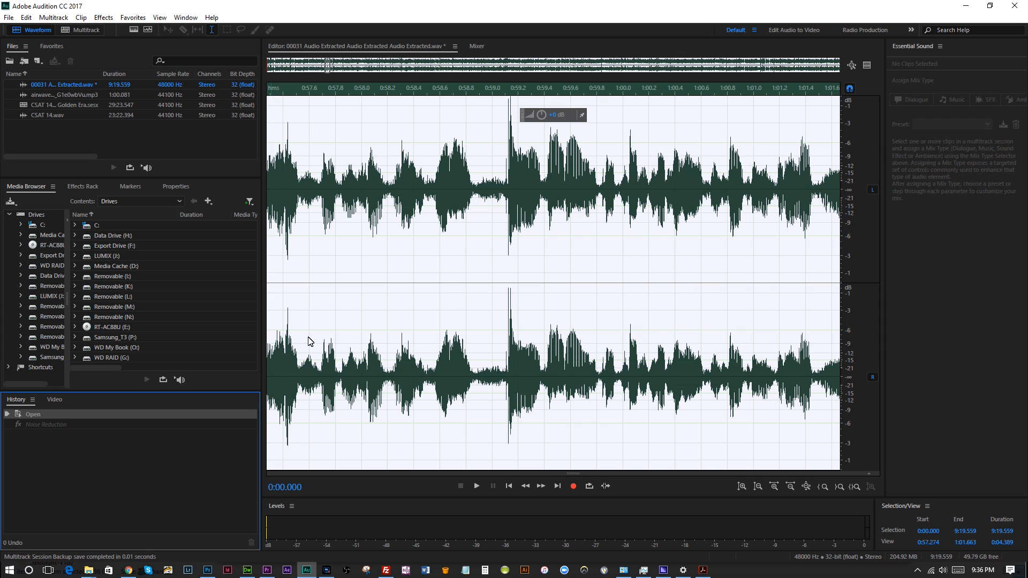
- Play the recording from about 0:57.4 and listen to the pause around 1:04 for background noise
click(287, 362)
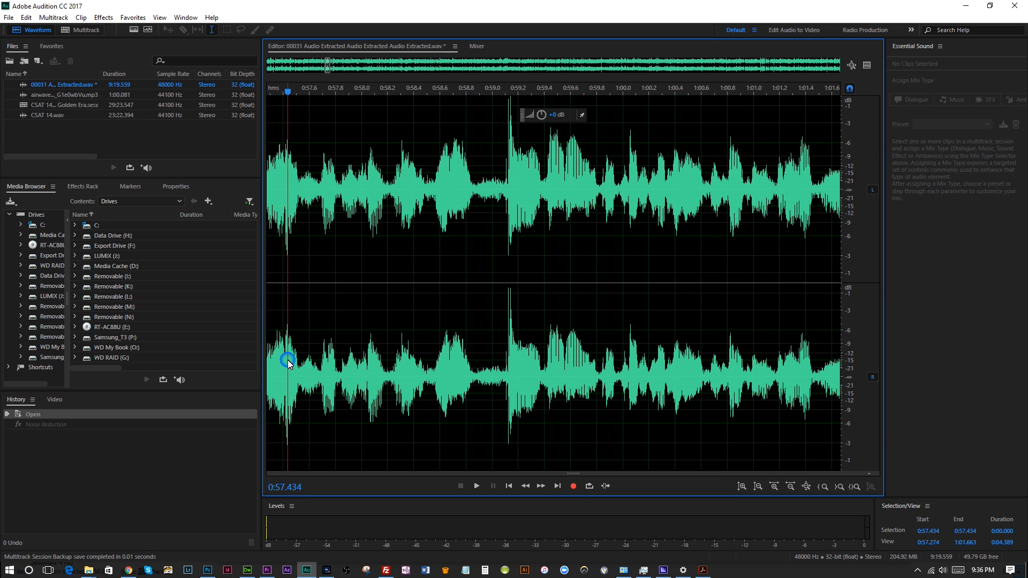
key(space)
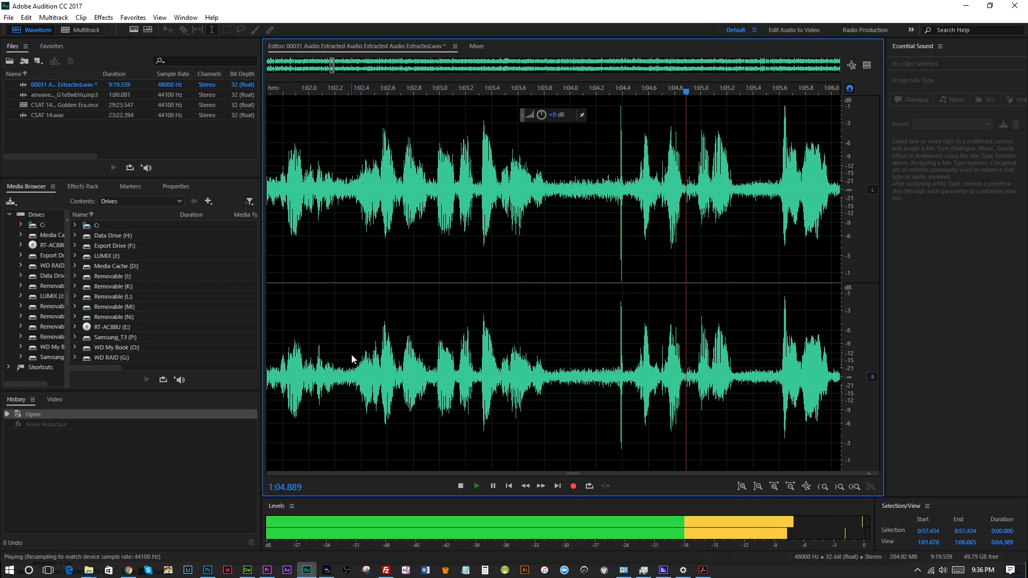
key(space)
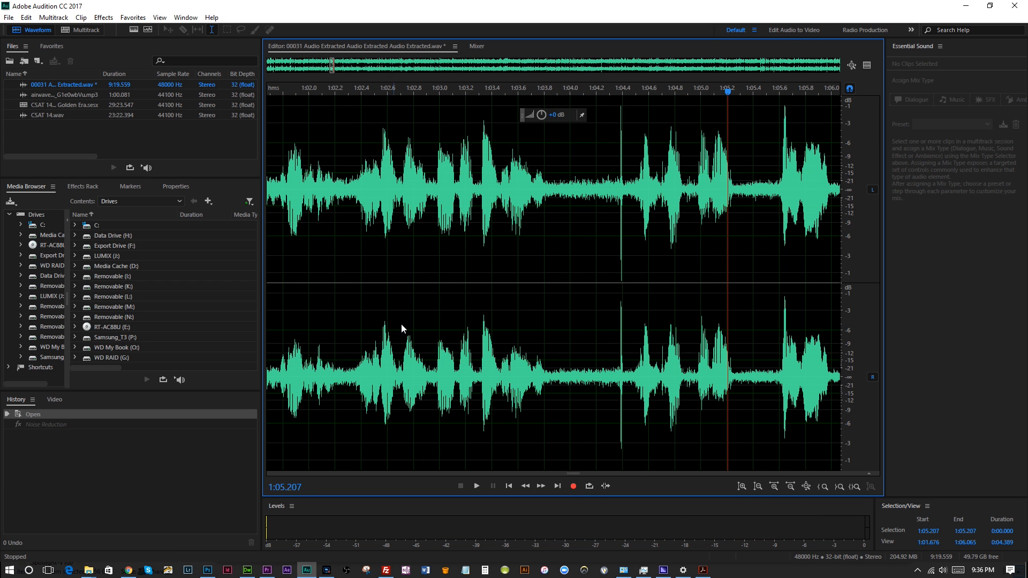
click(560, 380)
key(space)
key(space)
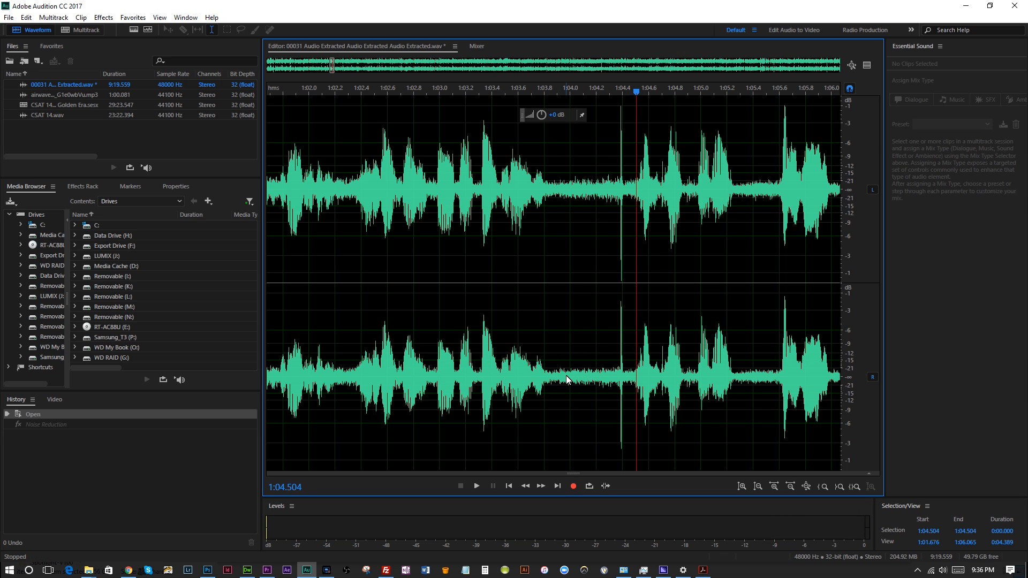
- Play the opening second of the recording to check it for a noise-only passage
drag(323, 63, 239, 71)
click(287, 398)
key(space)
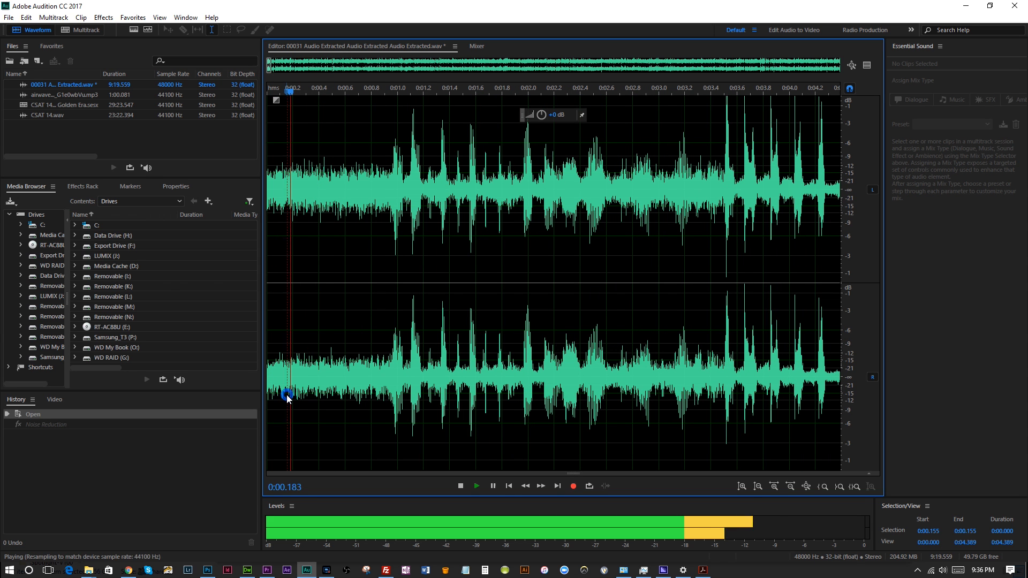
key(space)
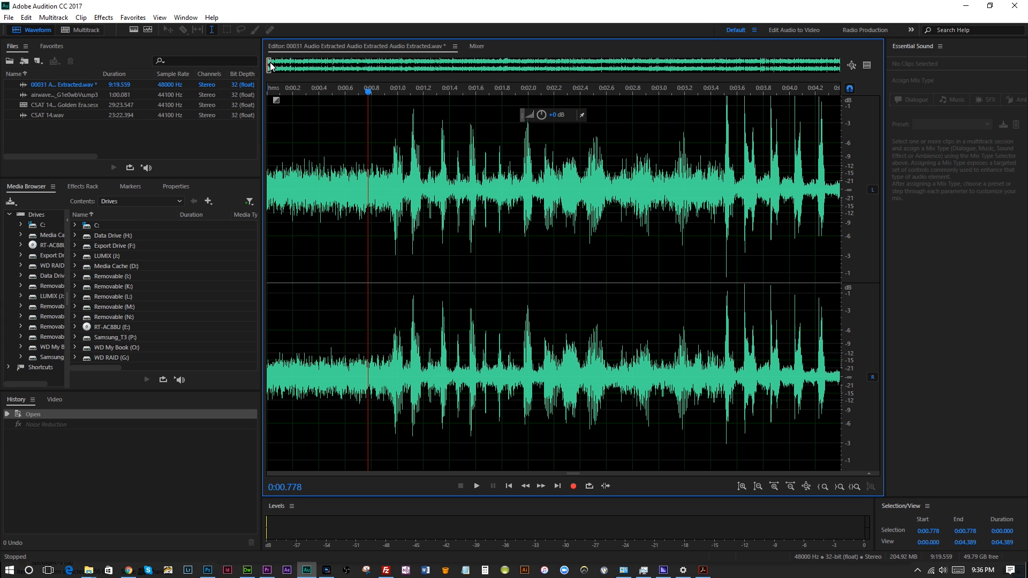
- Audition several quiet gaps between 0:24 and 0:28 for a noise-only passage without speech
drag(271, 65, 295, 65)
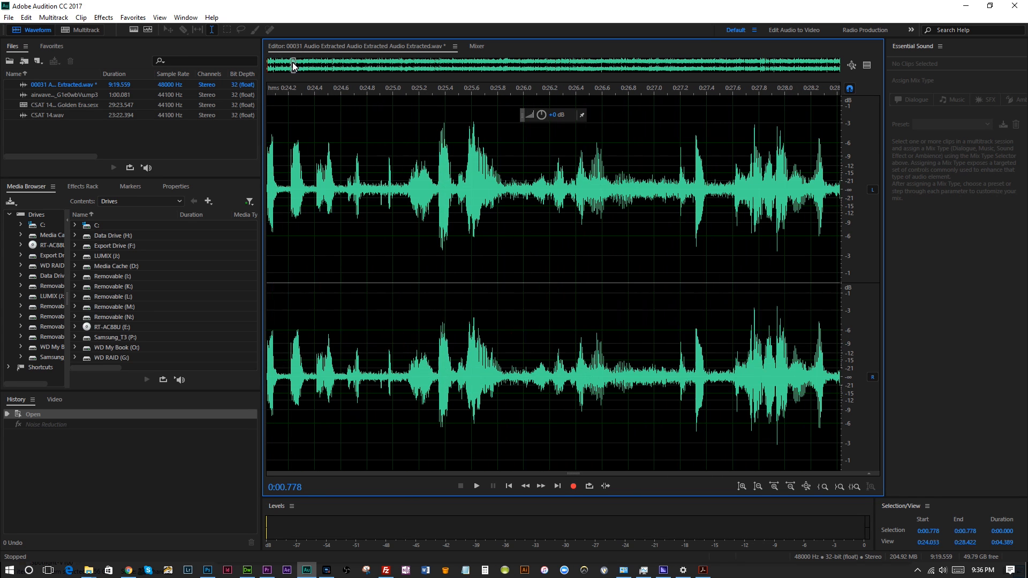
click(619, 196)
key(space)
key(space)
key(space)
key(space)
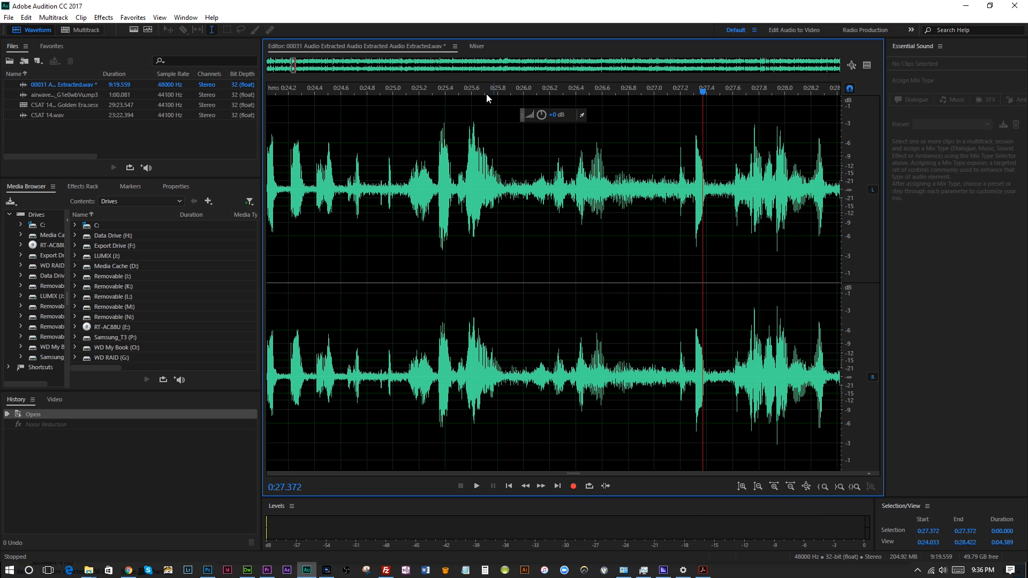
mouse_move(294, 66)
mouse_down()
mouse_move(282, 67)
mouse_move(291, 65)
mouse_up()
click(695, 193)
key(space)
key(space)
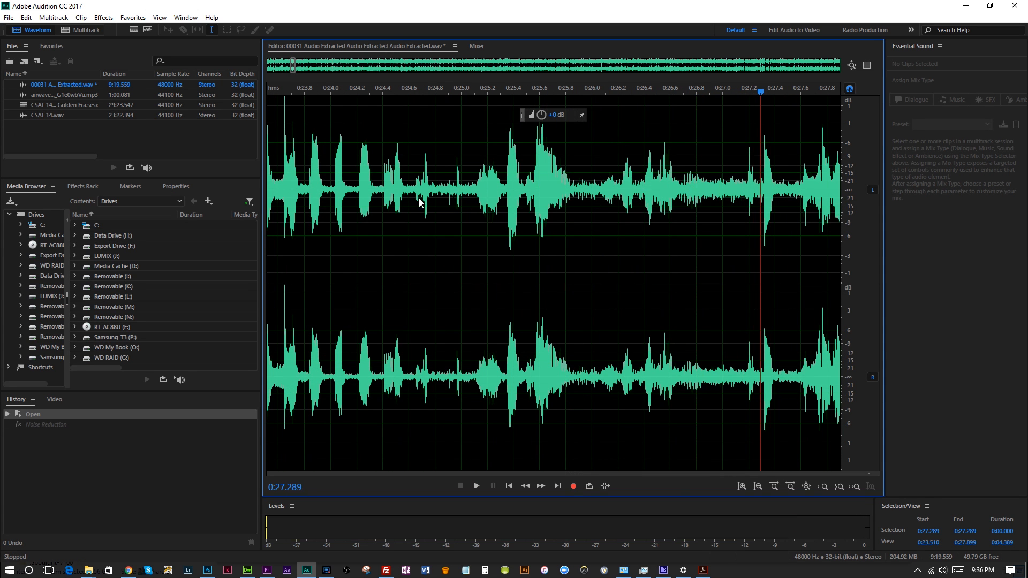
click(470, 192)
key(space)
key(space)
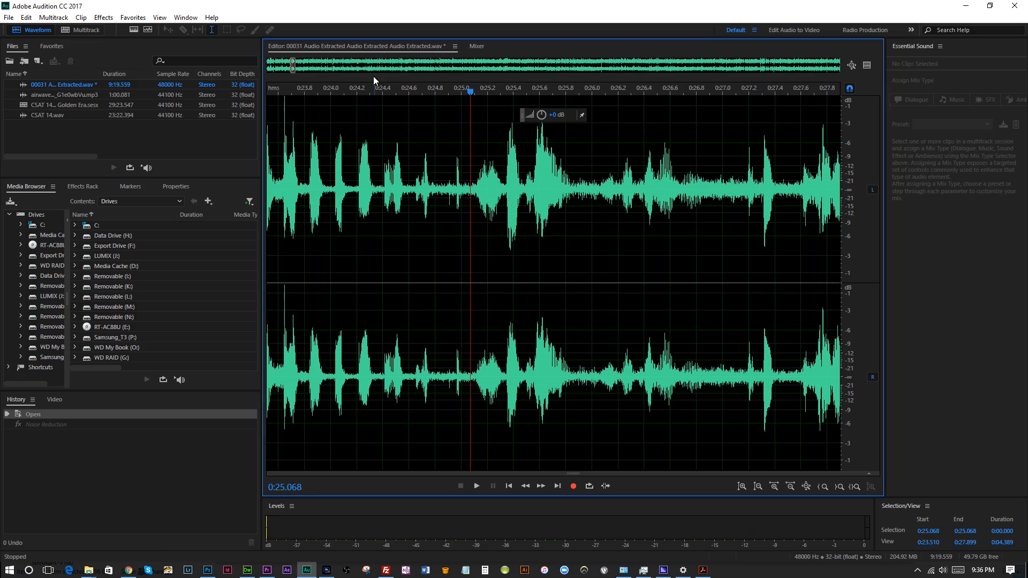
- Audition the quiet gap around 9:07.6 near the end of the recording for clean background noise
drag(297, 65, 806, 72)
click(478, 190)
key(space)
key(space)
click(467, 197)
key(space)
key(space)
- Select the quiet passage from 9:07.600 to 9:07.917 and capture it as the noise print
drag(481, 193, 521, 201)
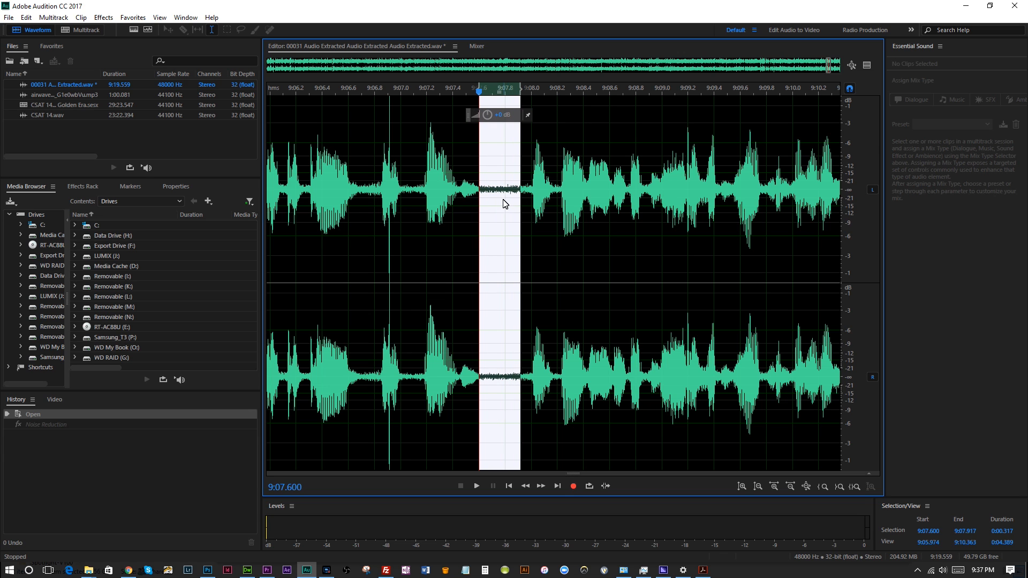
right_click(500, 191)
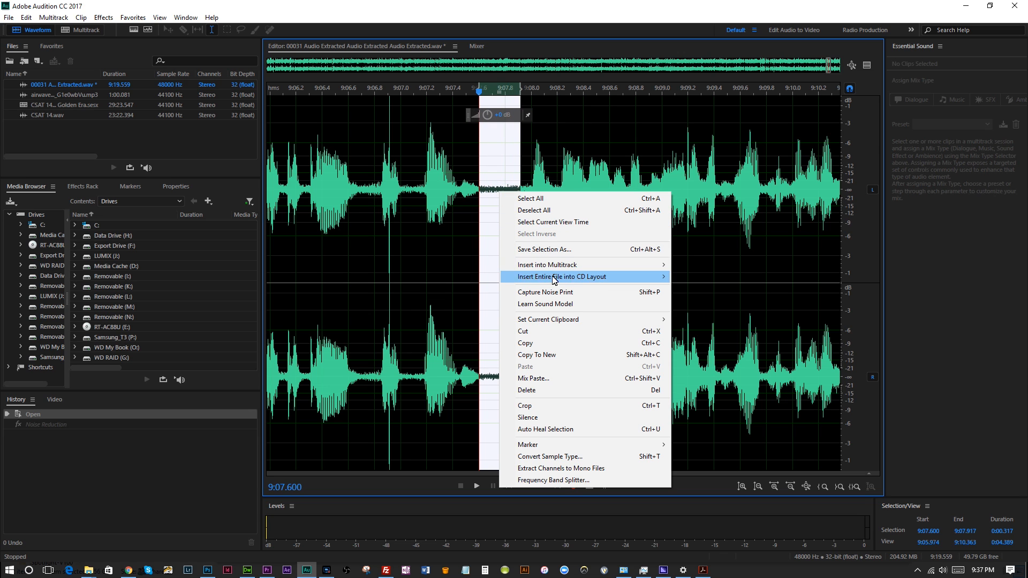
click(571, 295)
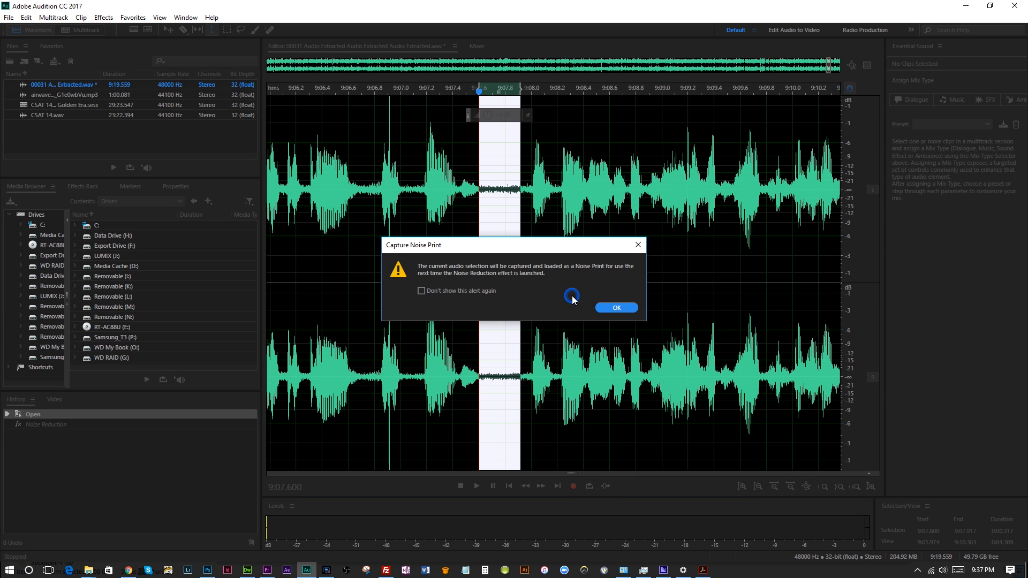
click(615, 308)
- Select the entire recording and open the Noise Reduction (process) effect for it
click(395, 303)
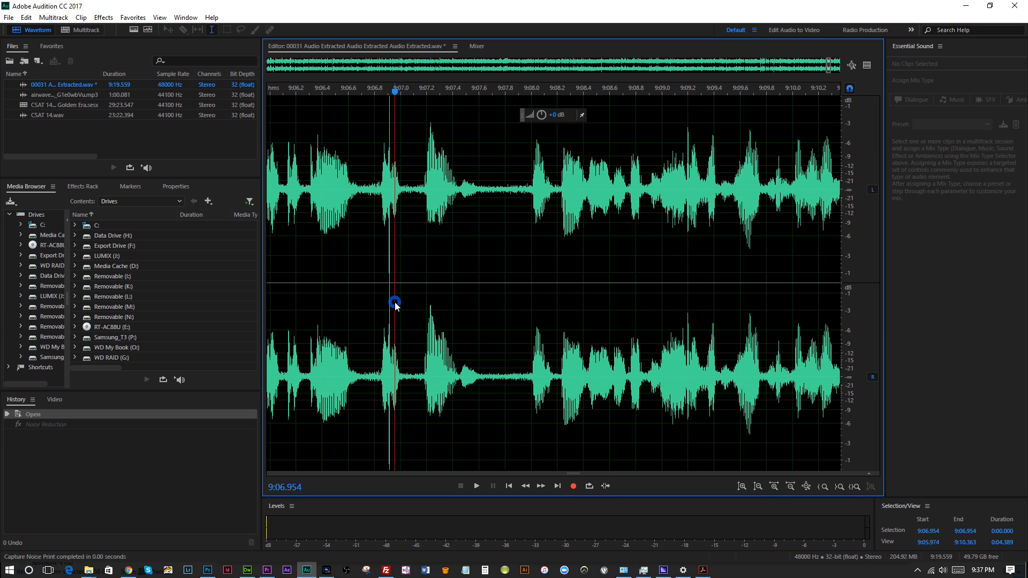
key(ctrl+a)
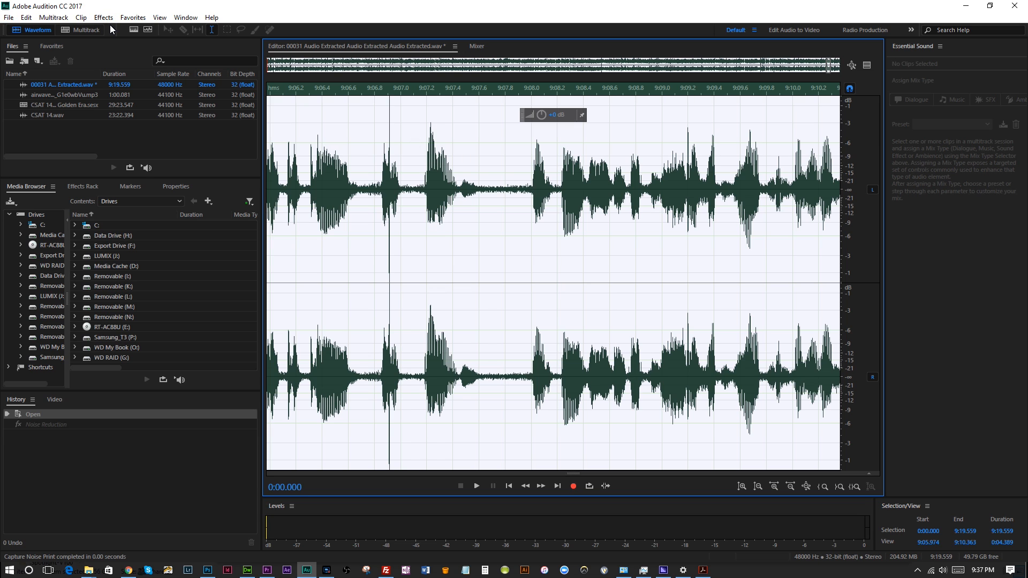
click(133, 17)
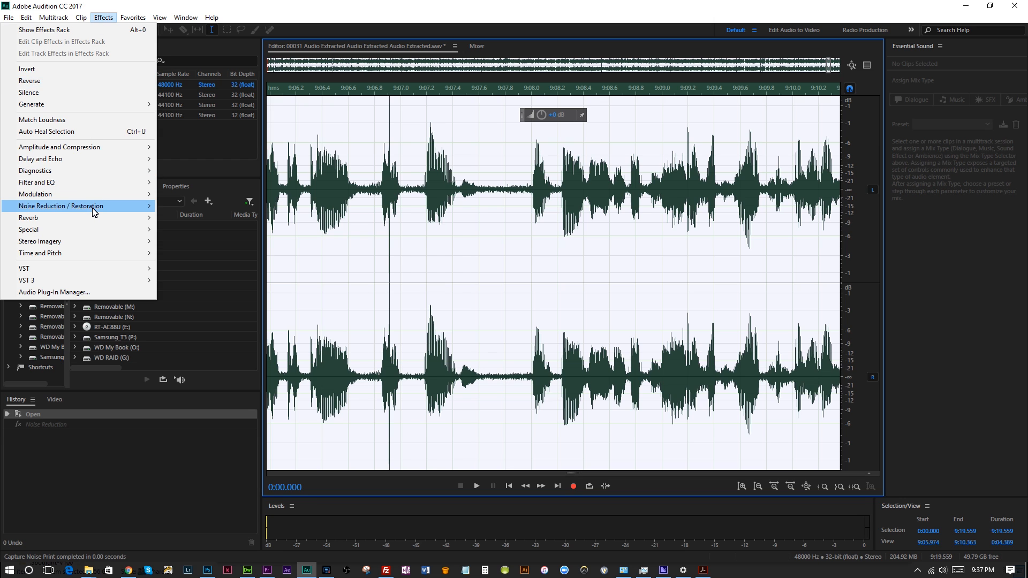
mouse_move(92, 209)
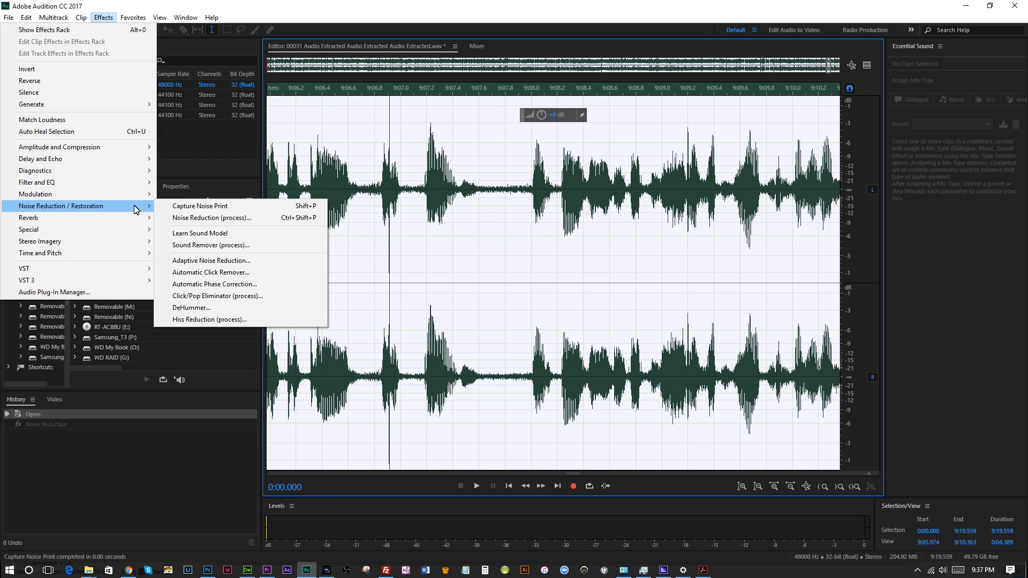
click(266, 218)
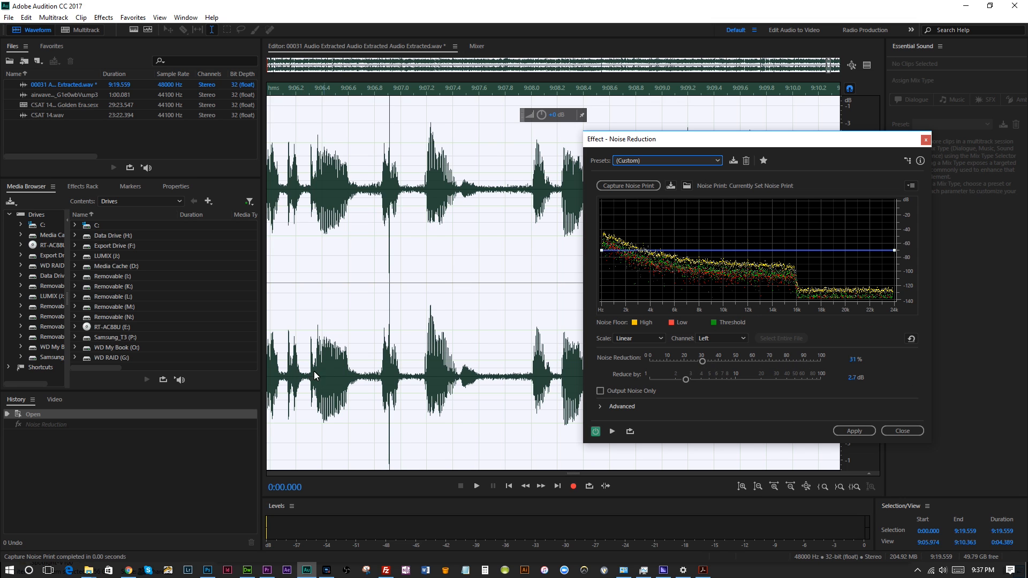
- Preview the recording from about 9:06.1 with the current noise reduction settings
click(289, 372)
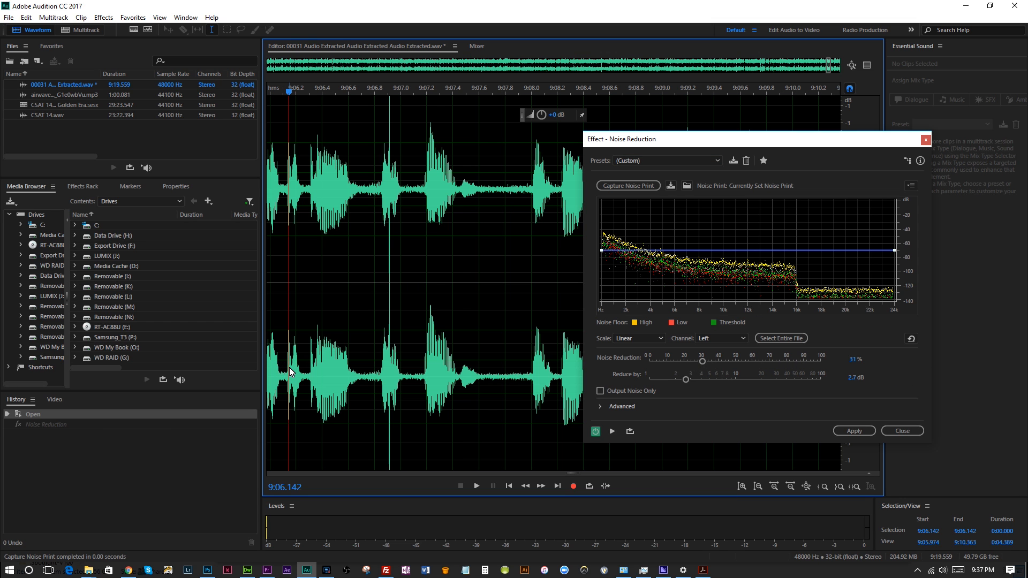
key(space)
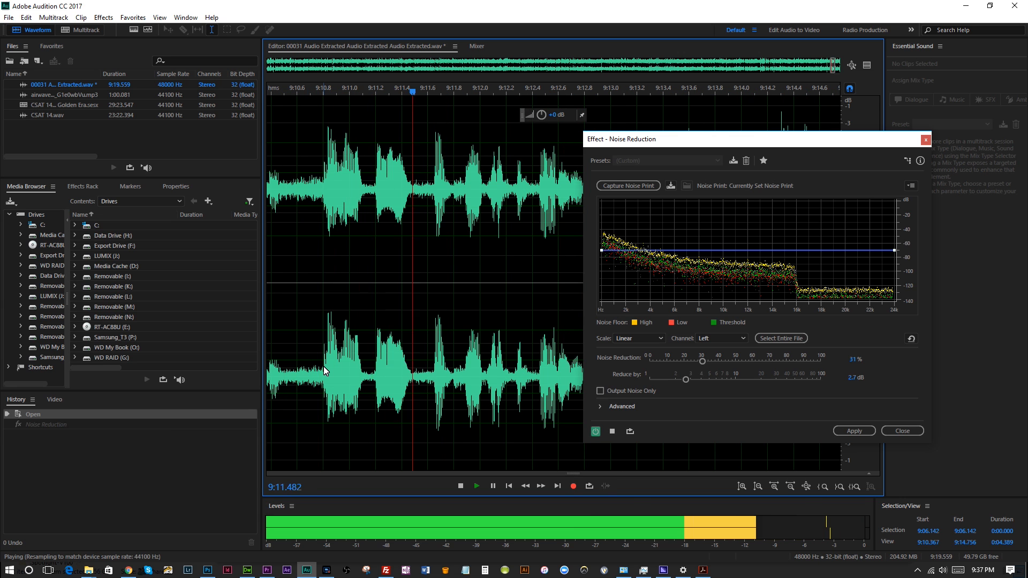
key(space)
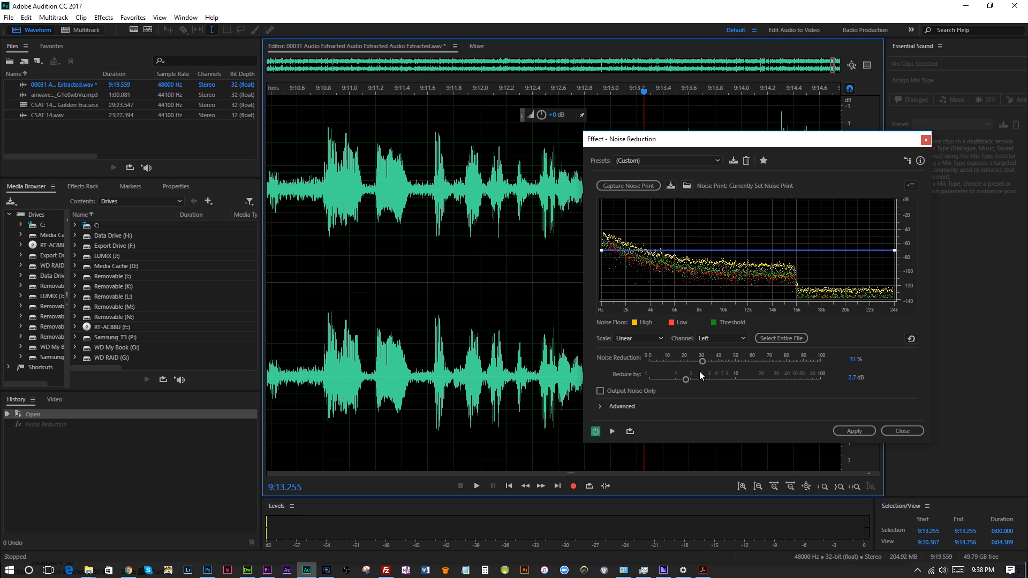
- Try a noise reduction amount of 90% and preview it from about 0:54
drag(702, 360, 805, 361)
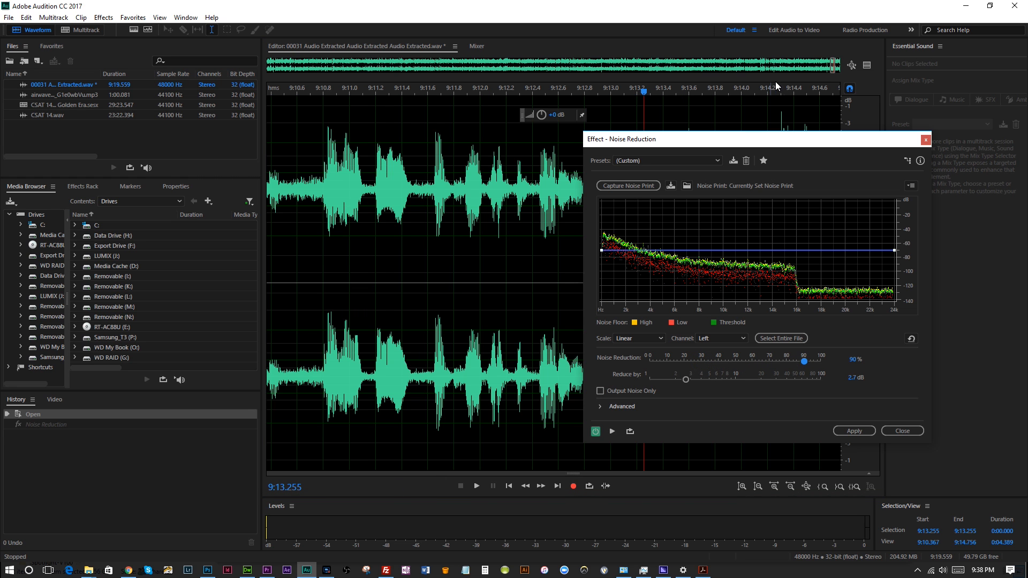
drag(832, 69, 321, 104)
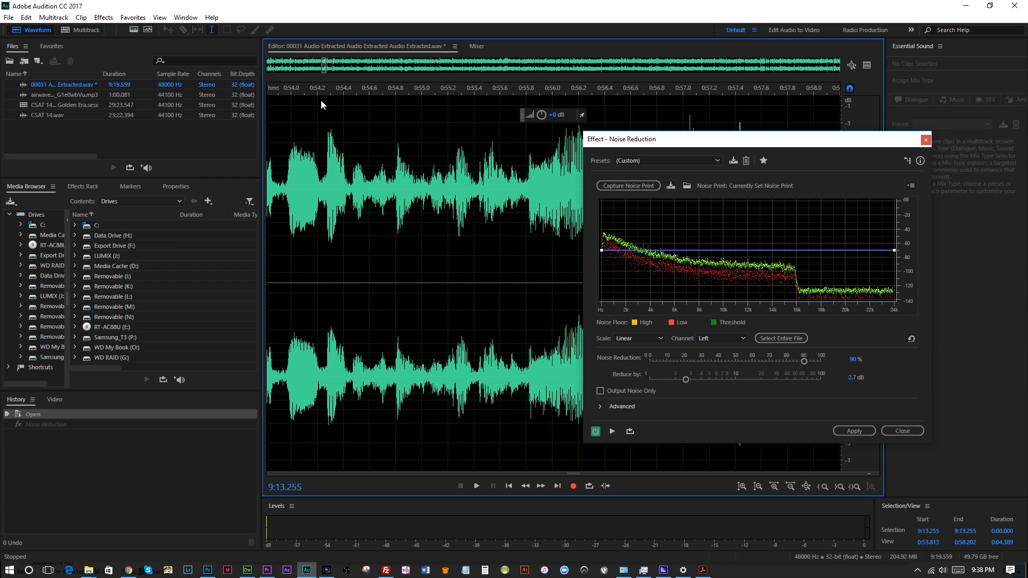
click(291, 187)
key(space)
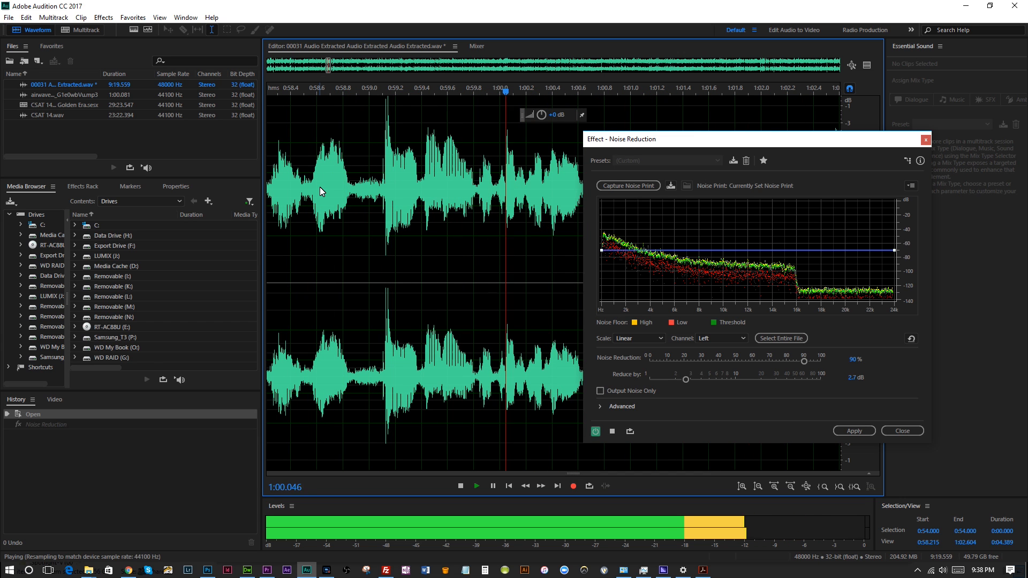
key(space)
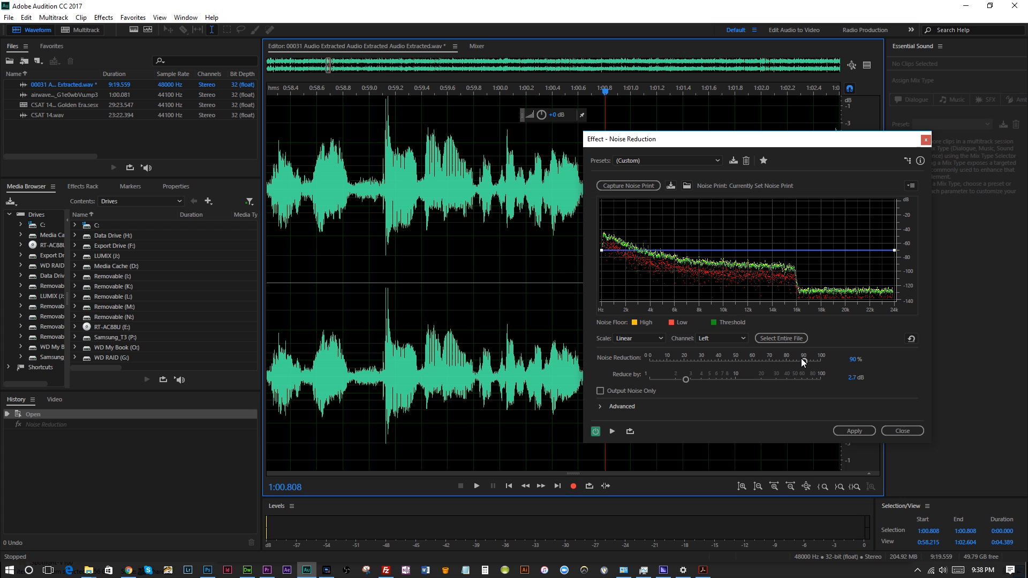
- Set the noise reduction amount to 42%, preview it from about 0:47.9, and apply the effect to the entire file
drag(804, 361, 720, 368)
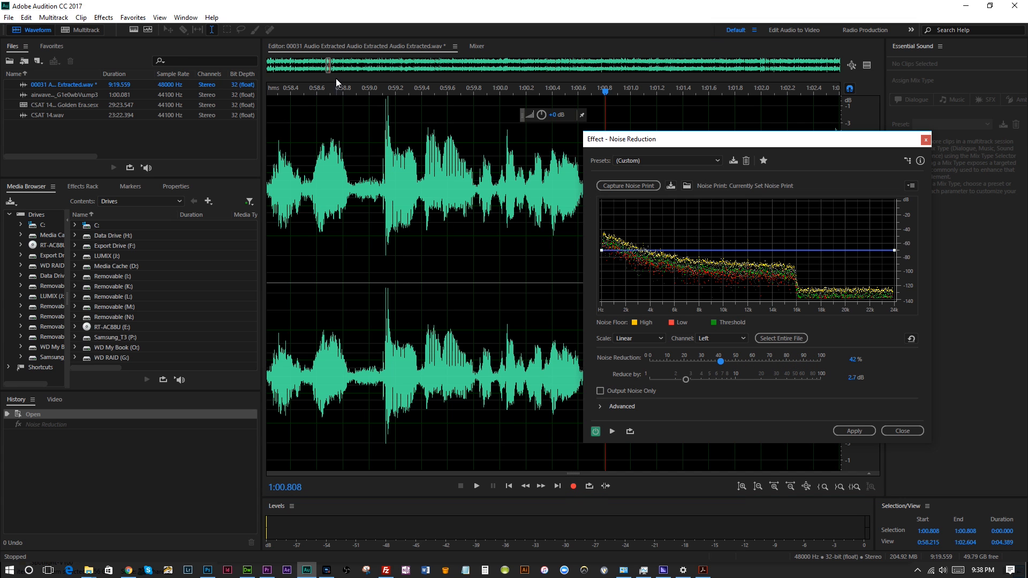
drag(327, 70, 315, 78)
click(333, 174)
key(space)
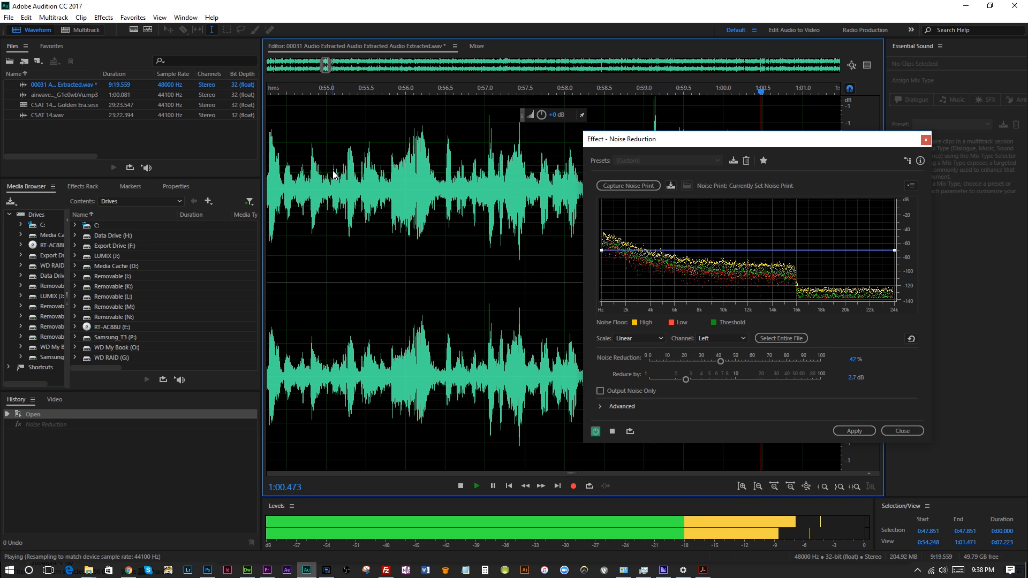
key(space)
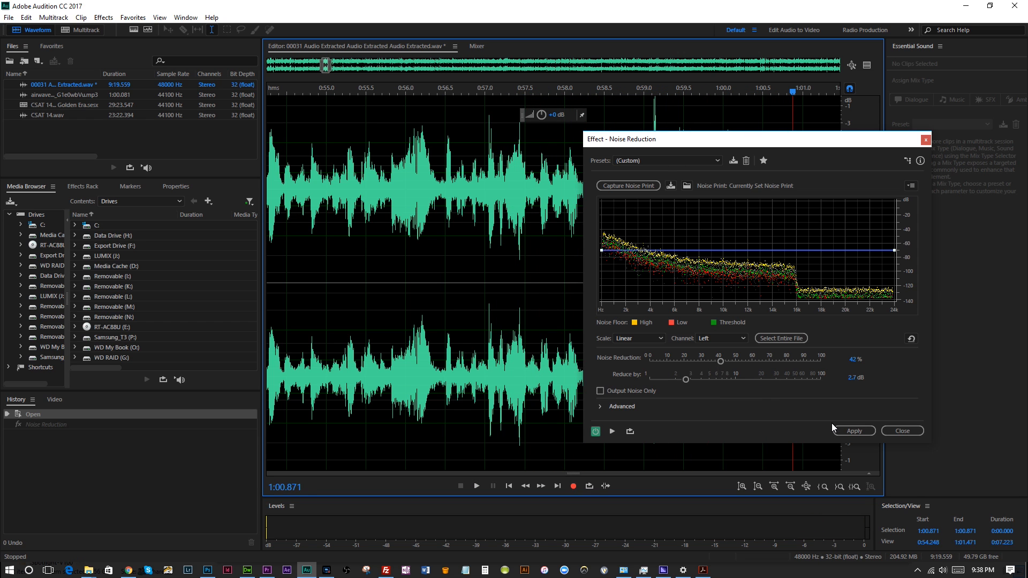
click(853, 431)
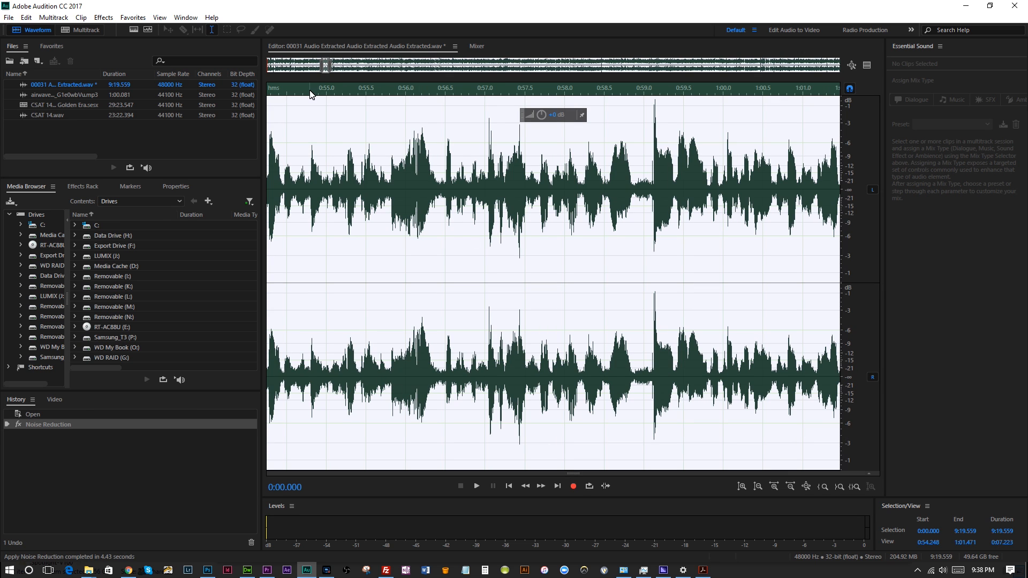
- Play the processed recording from about 0:54.9 to check the noise reduction
click(316, 394)
key(space)
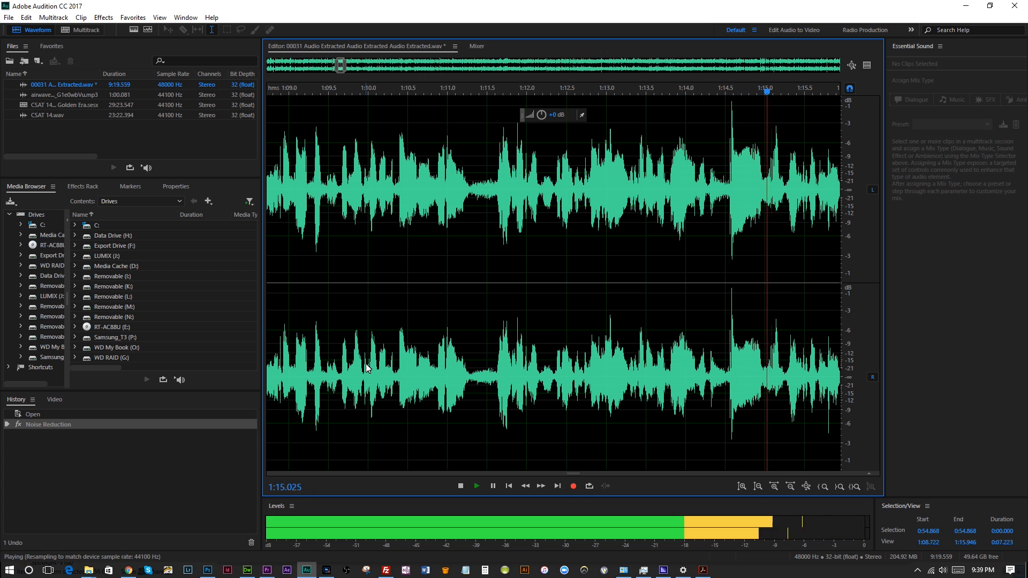
key(space)
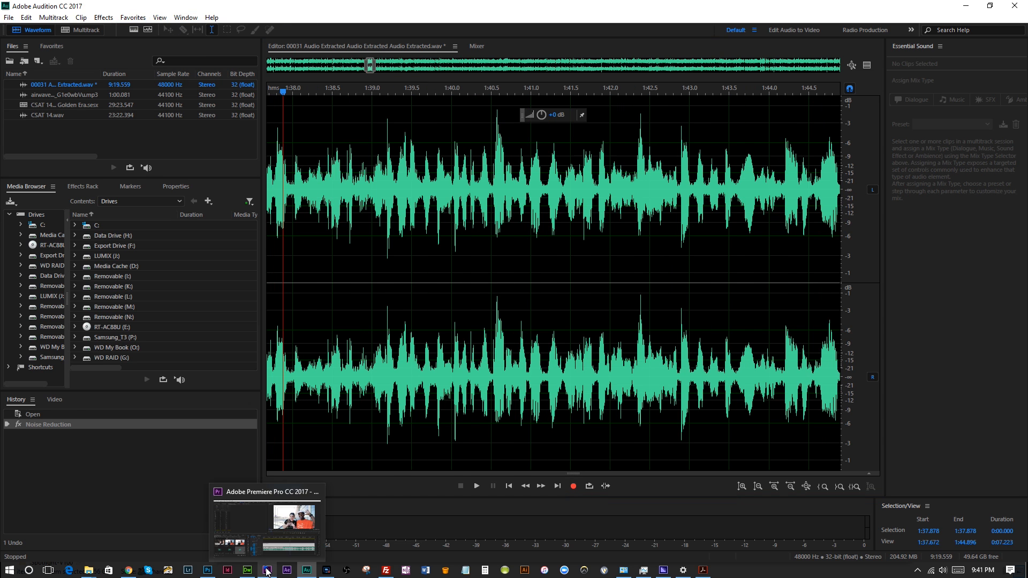
- Switch to Premiere Pro and play the 00031 sequence from 00:00:28:07 to check the cleaned audio, stopping at about 00:00:39:12
click(267, 571)
click(662, 374)
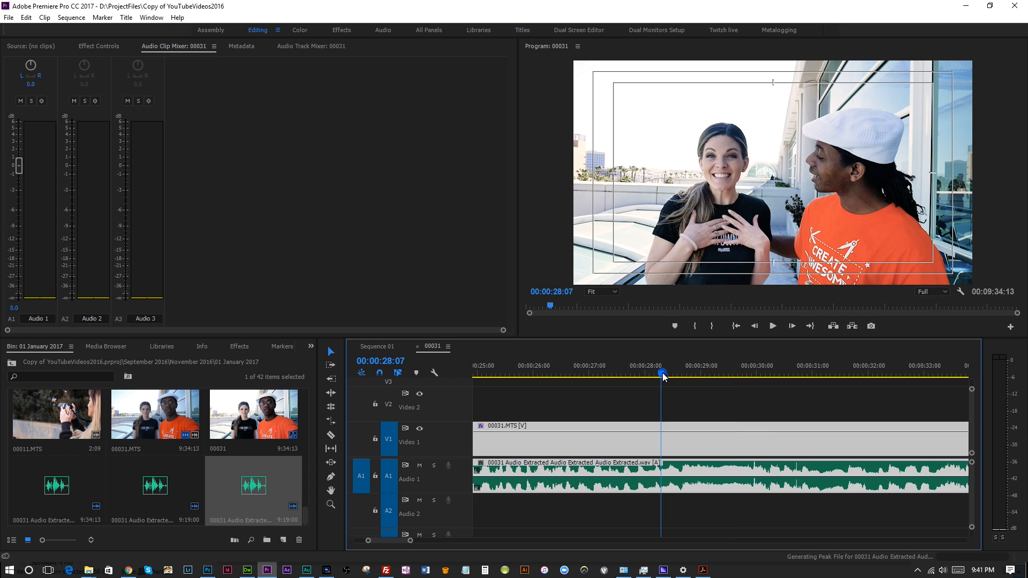
click(772, 326)
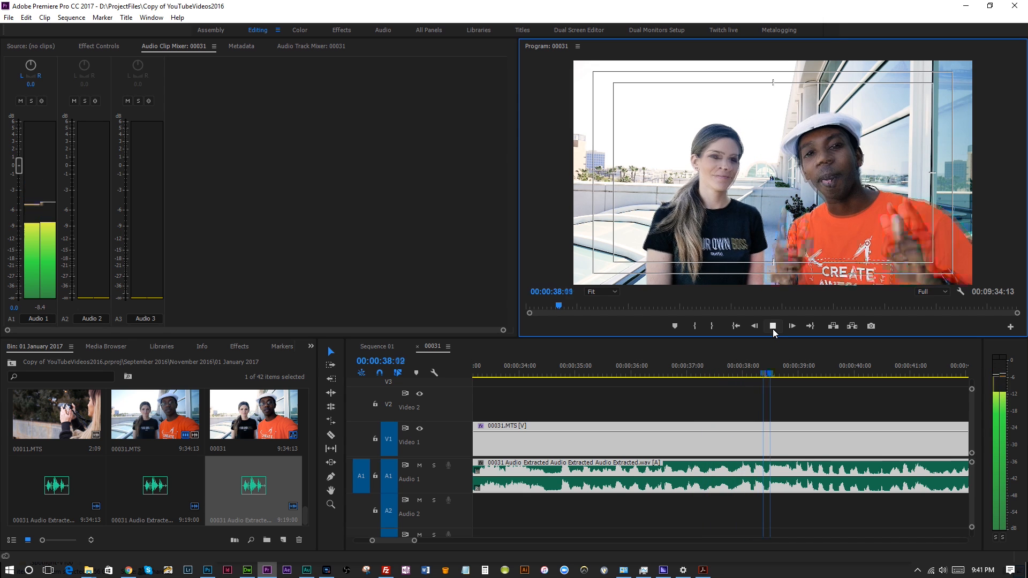
click(772, 328)
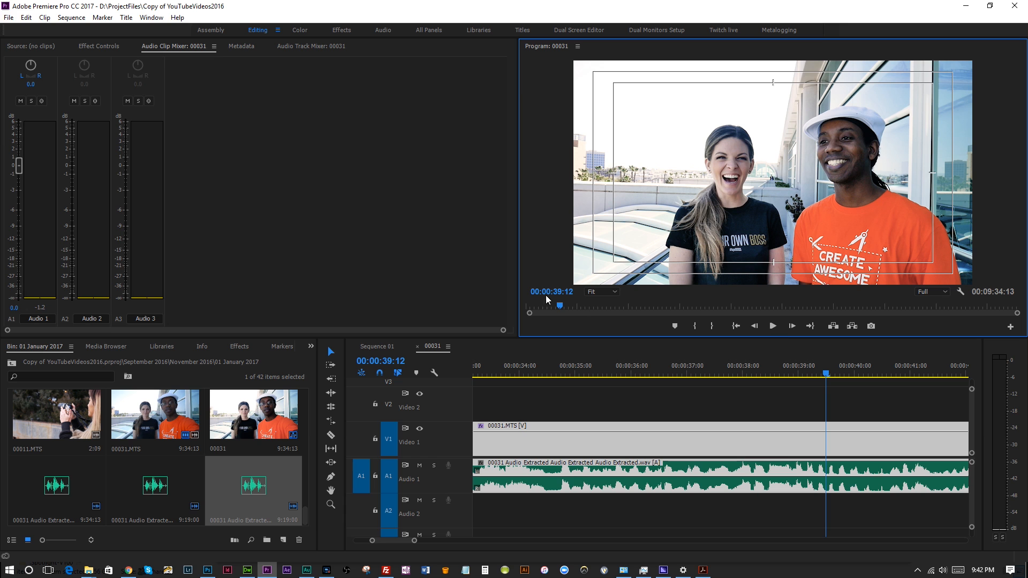
- Switch back to Audition and show the multitrack session "CSAT 14 Why 2017 Will Be the New YouTube Golden Era.sesx" in the editor
click(306, 570)
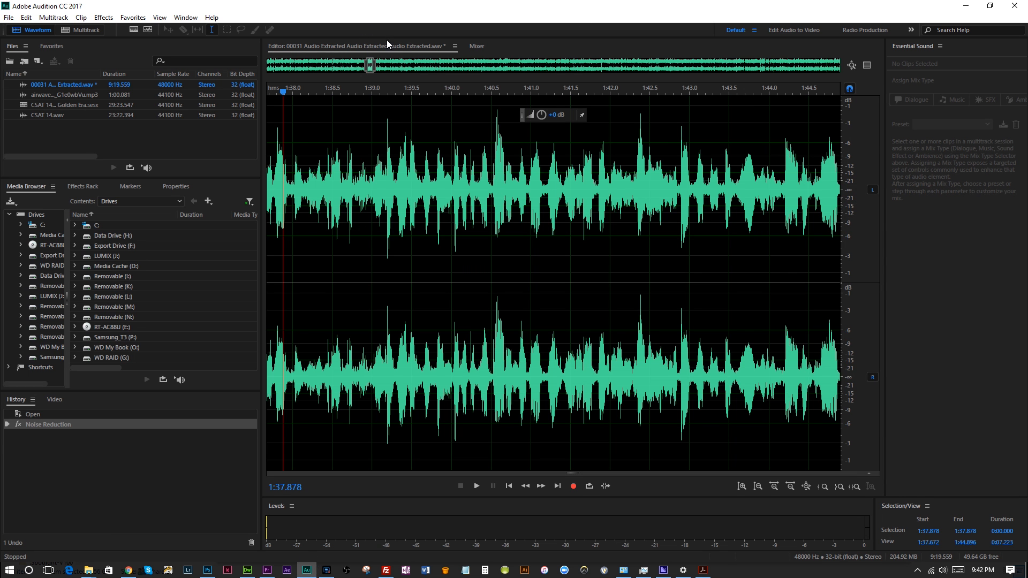
click(454, 47)
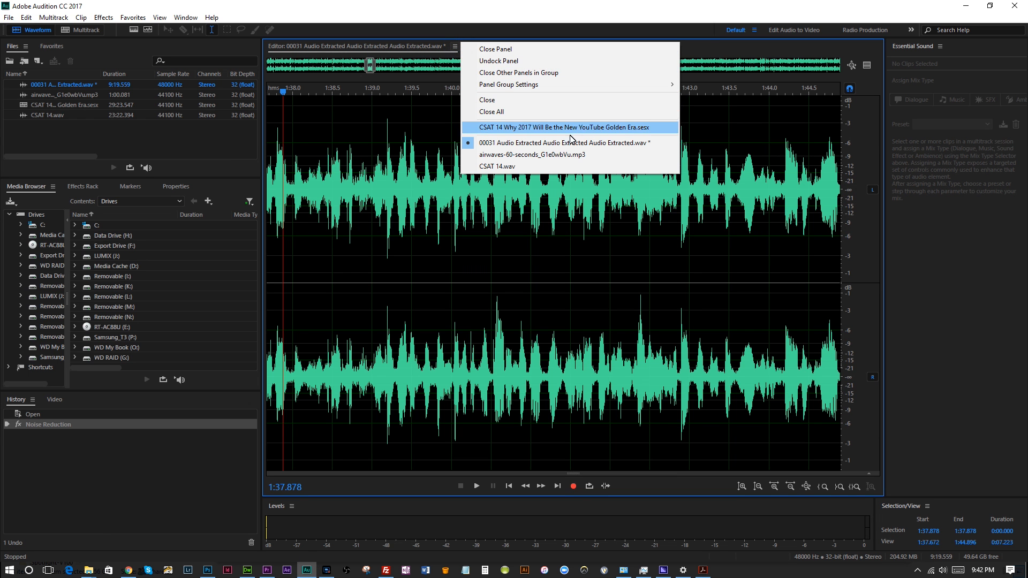
click(575, 127)
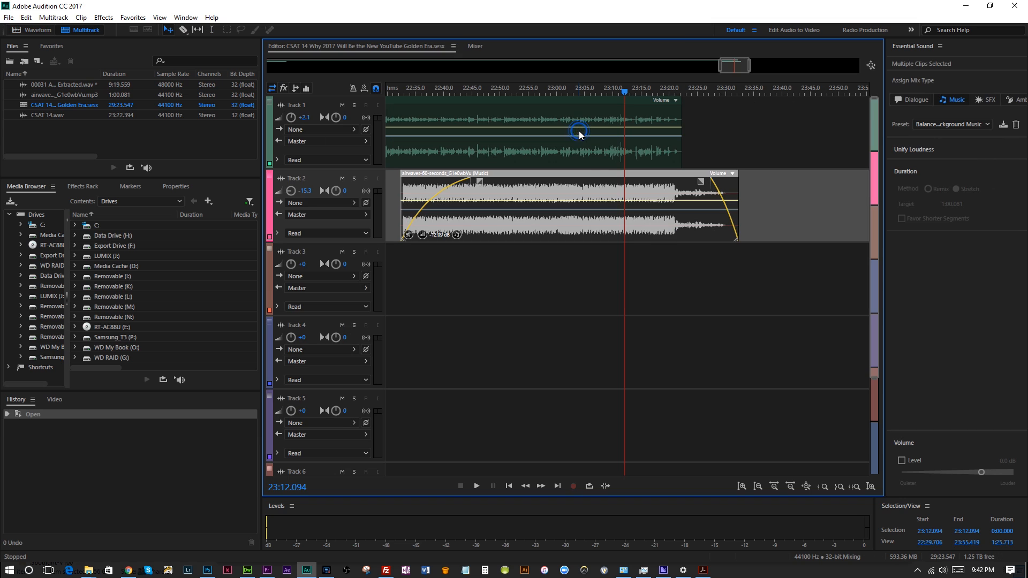